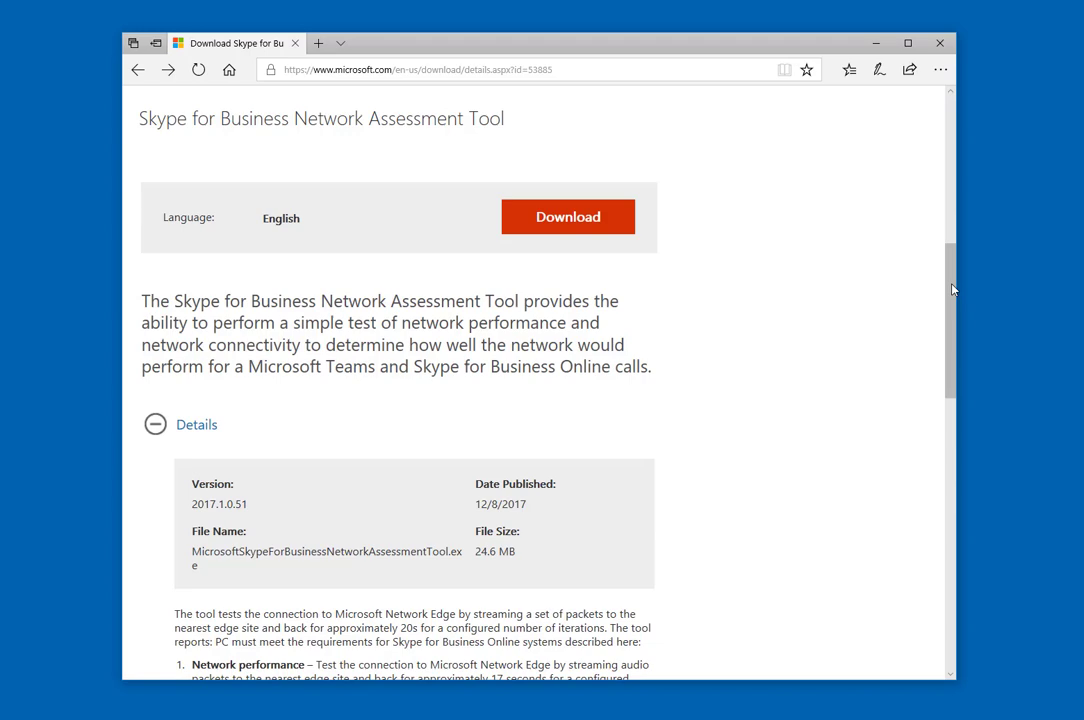
# Step: Scroll the Microsoft download page to read the Skype for Business Network Assessment Tool details
pyautogui.moveTo(952, 290); pyautogui.dragTo(950, 365)
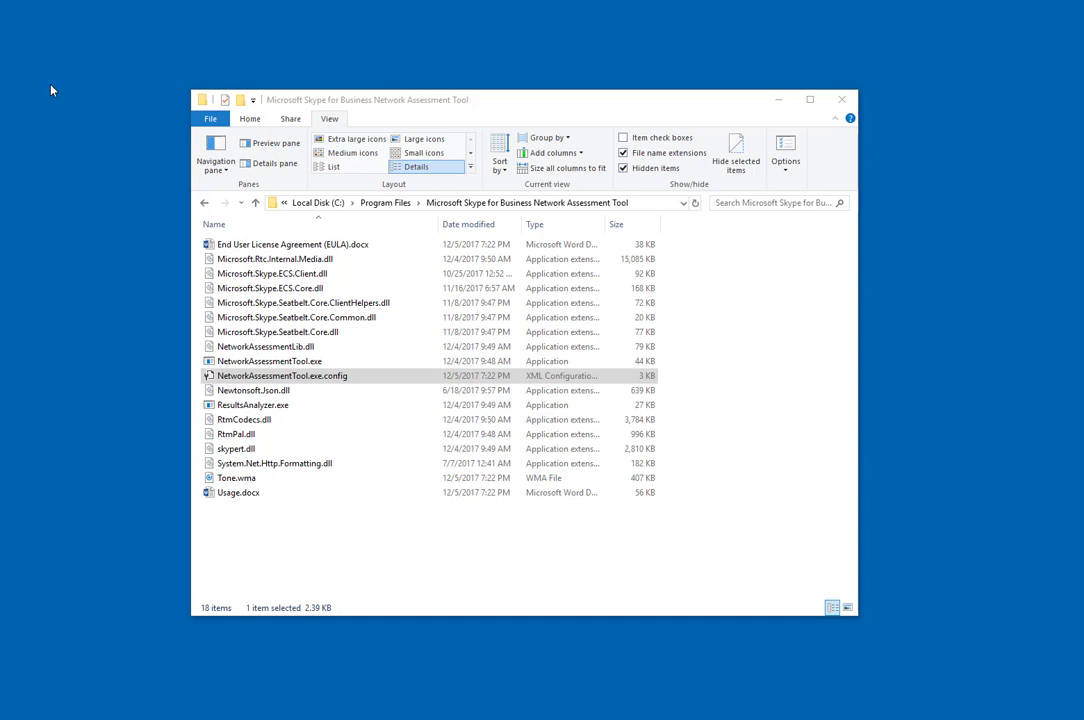
# Step: Check the tool's program folder path and select NetworkAssessmentTool.exe.config
pyautogui.click(638, 204)
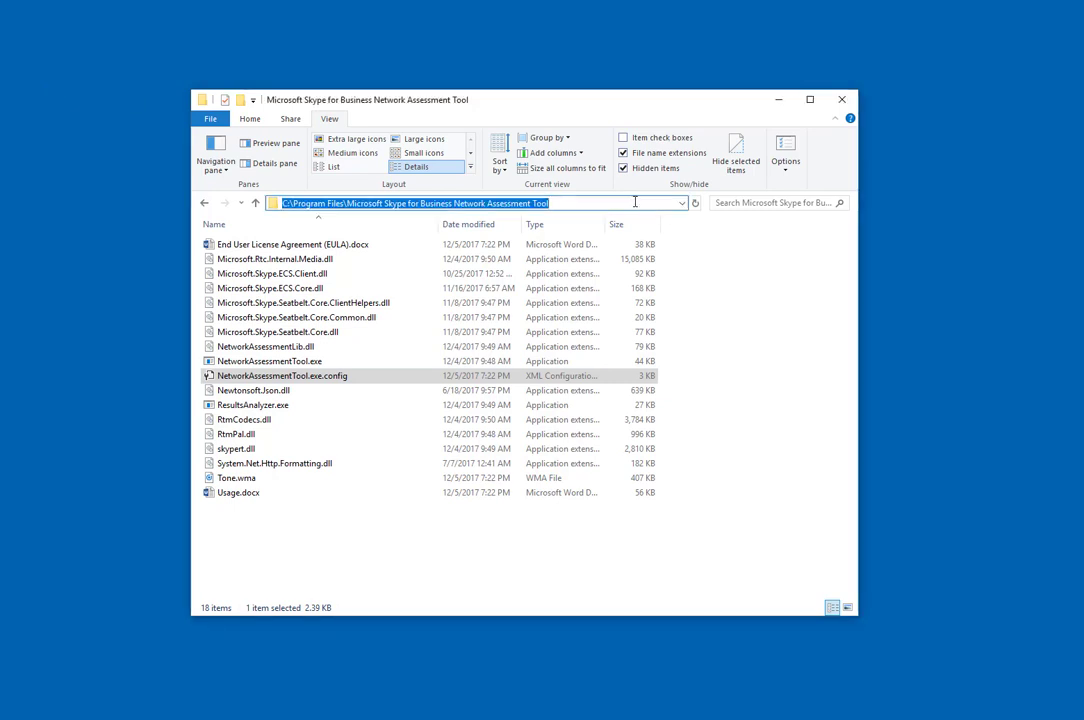
pyautogui.click(634, 202)
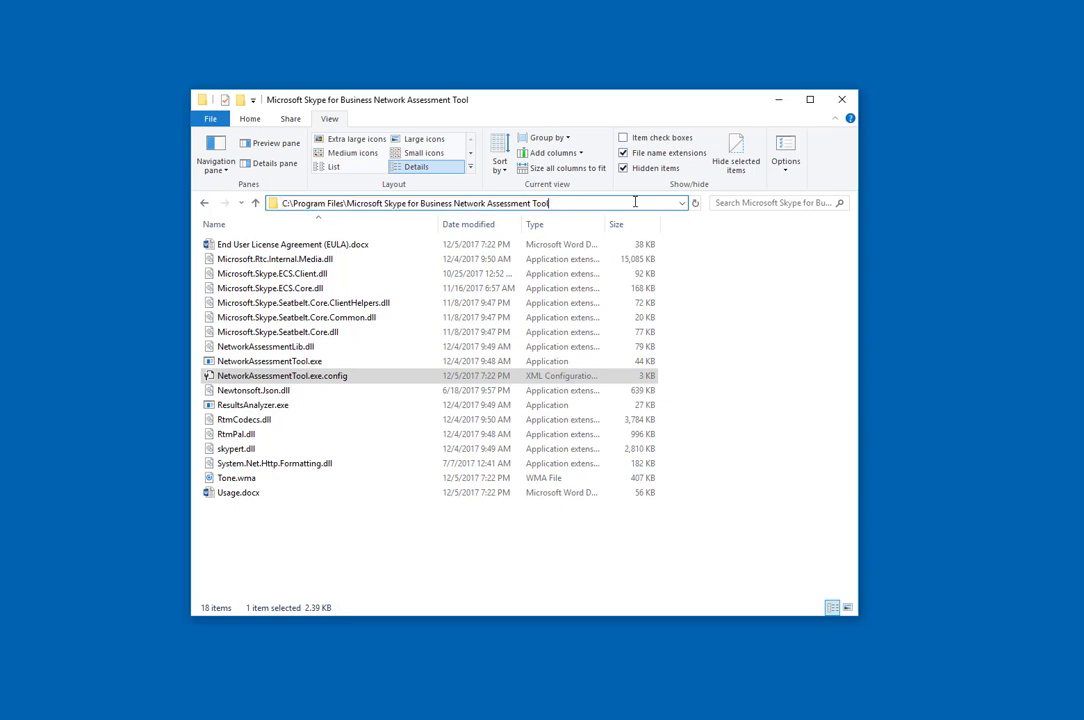
pyautogui.click(241, 494)
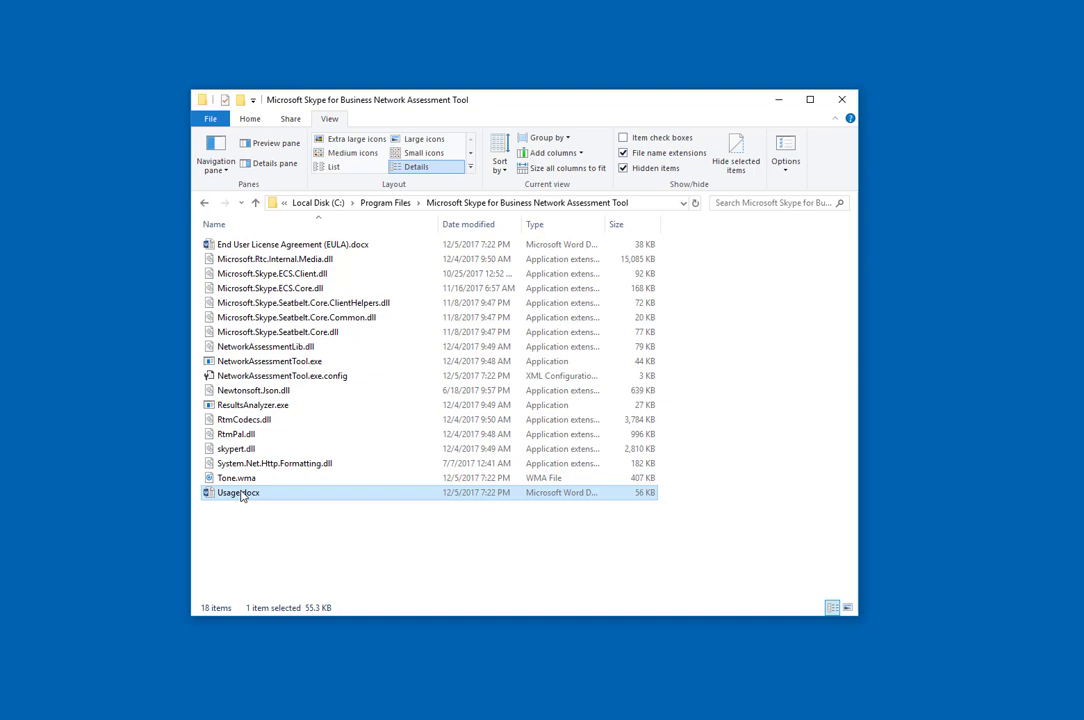
pyautogui.click(269, 378)
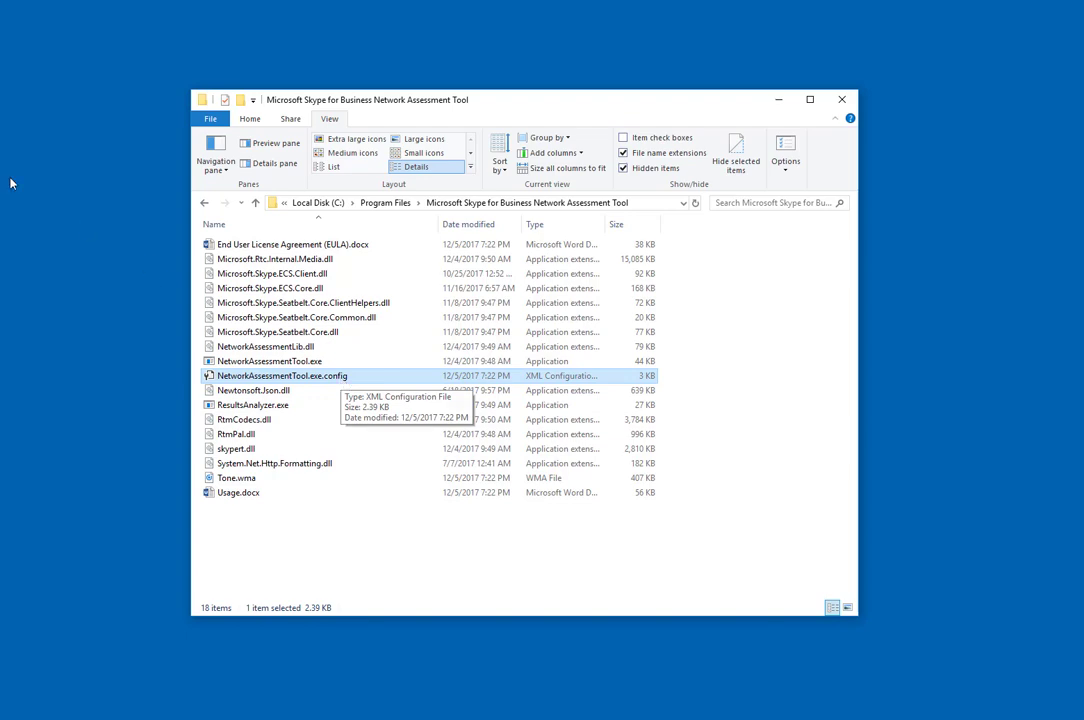
pyautogui.doubleClick(208, 375)
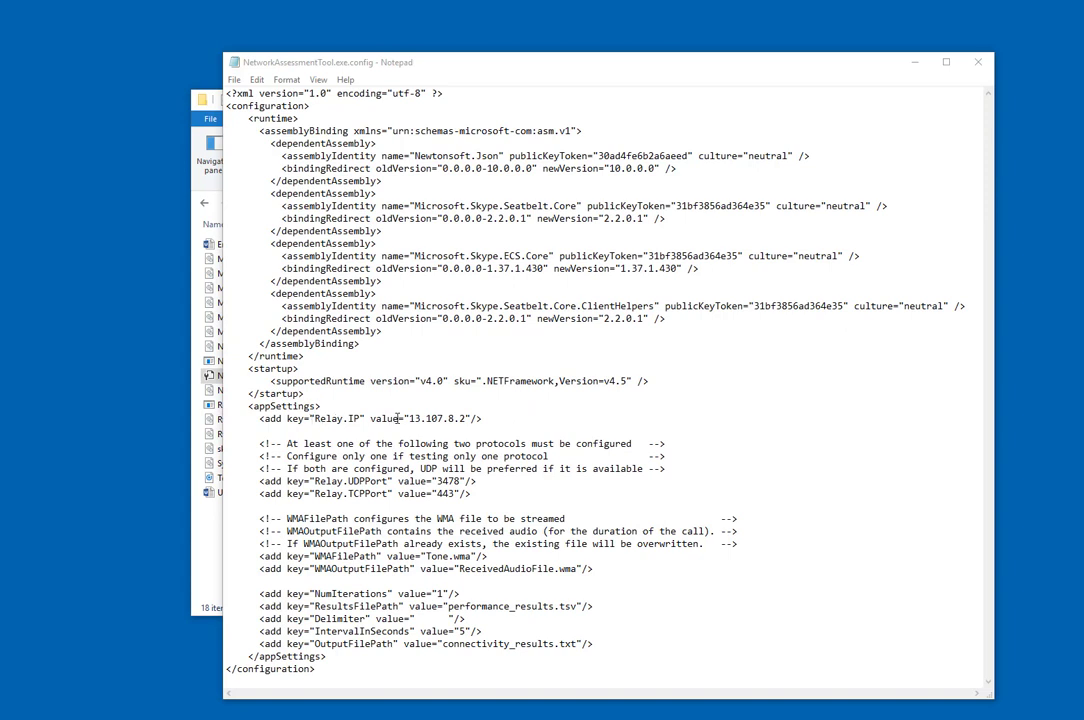
pyautogui.moveTo(409, 418); pyautogui.dragTo(473, 421)
pyautogui.click(490, 420)
pyautogui.moveTo(343, 606); pyautogui.dragTo(300, 656)
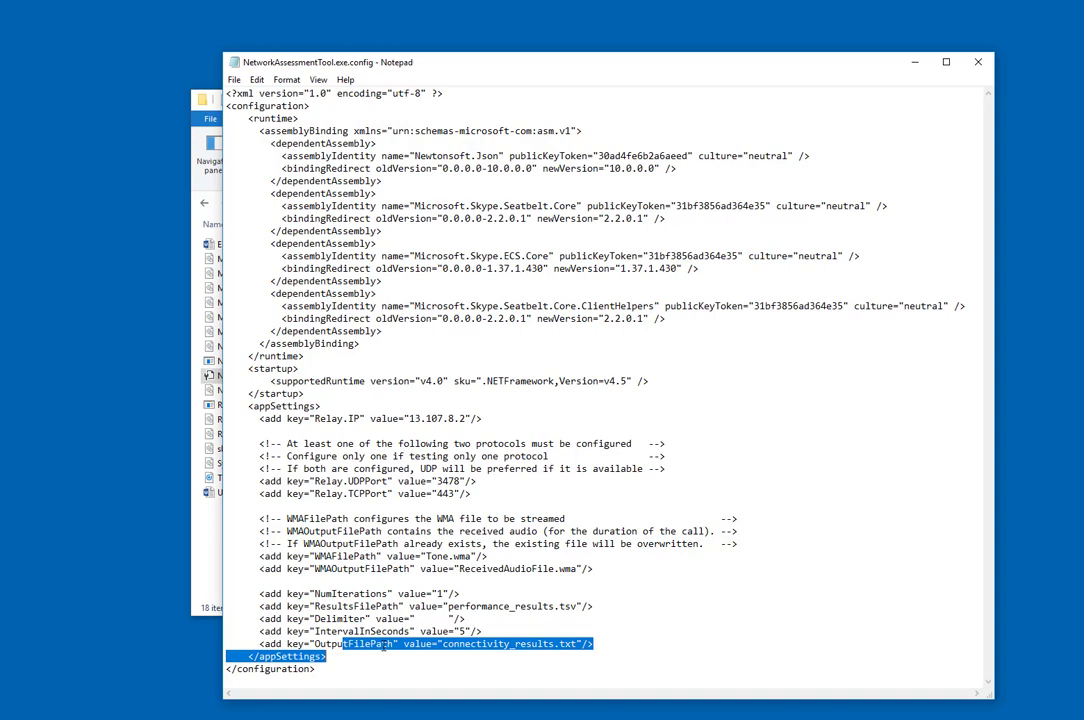
pyautogui.click(389, 606)
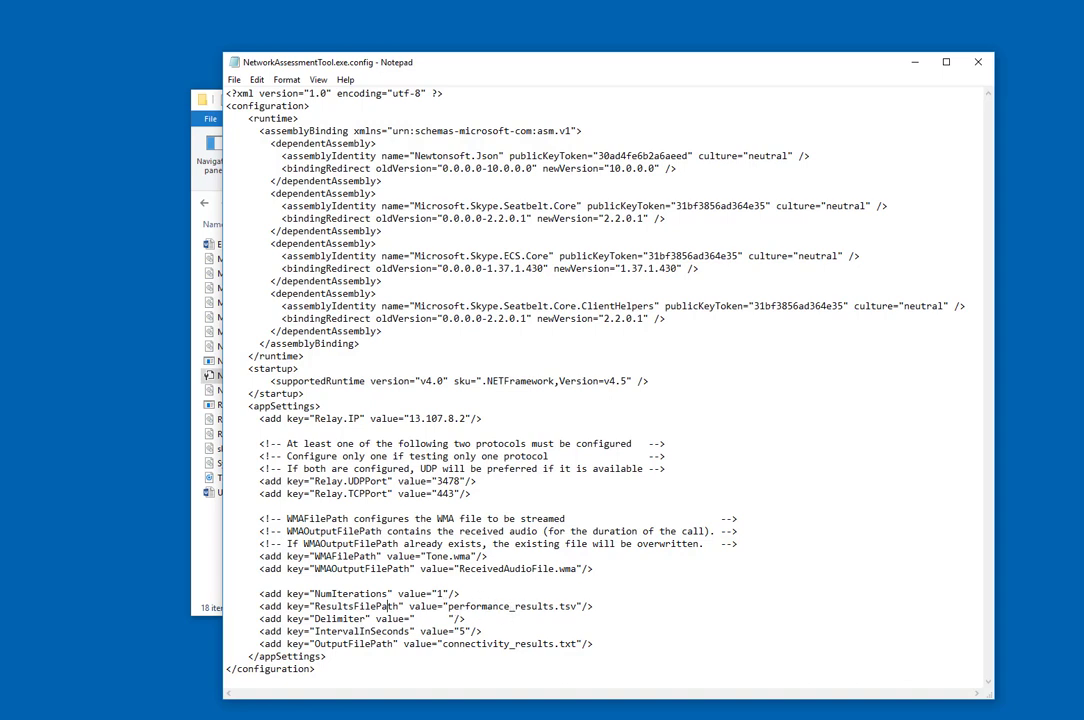
# Step: Center the File Explorer window and reveal the AppData results folder path
pyautogui.moveTo(206, 99); pyautogui.dragTo(540, 167)
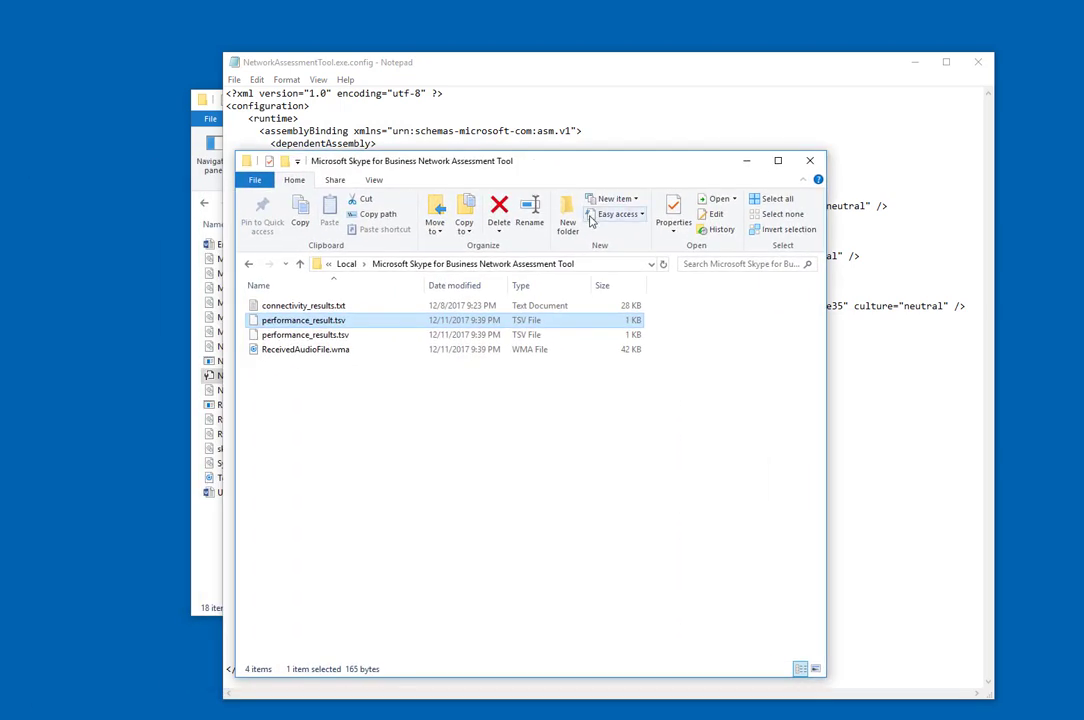
pyautogui.click(600, 265)
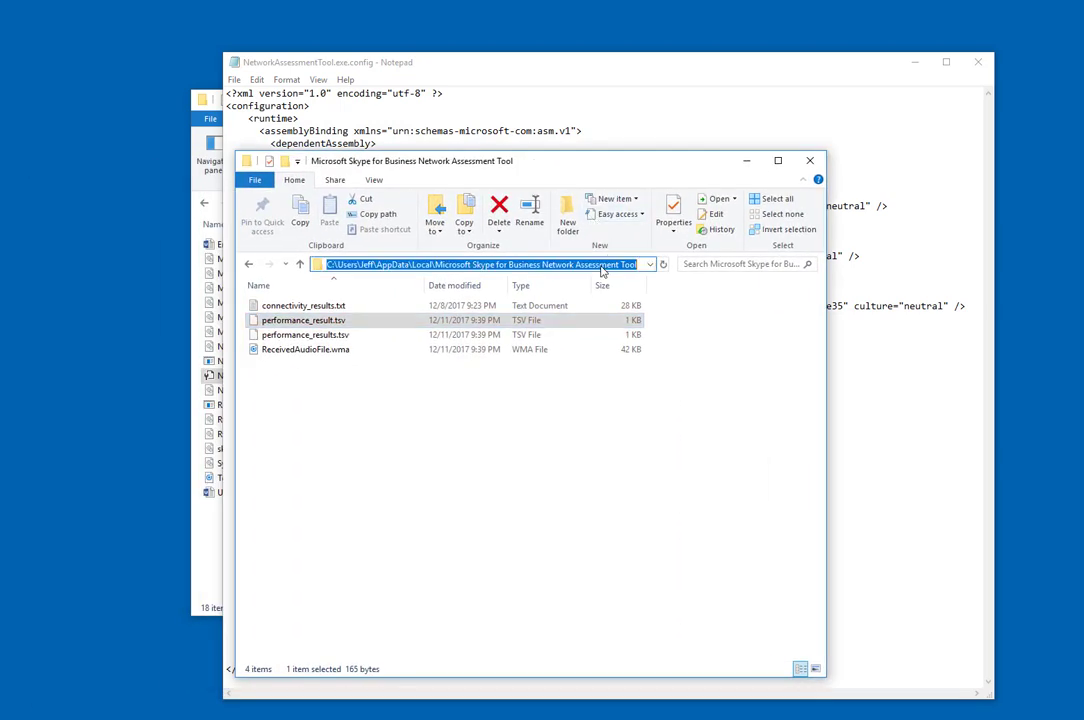
pyautogui.click(414, 264)
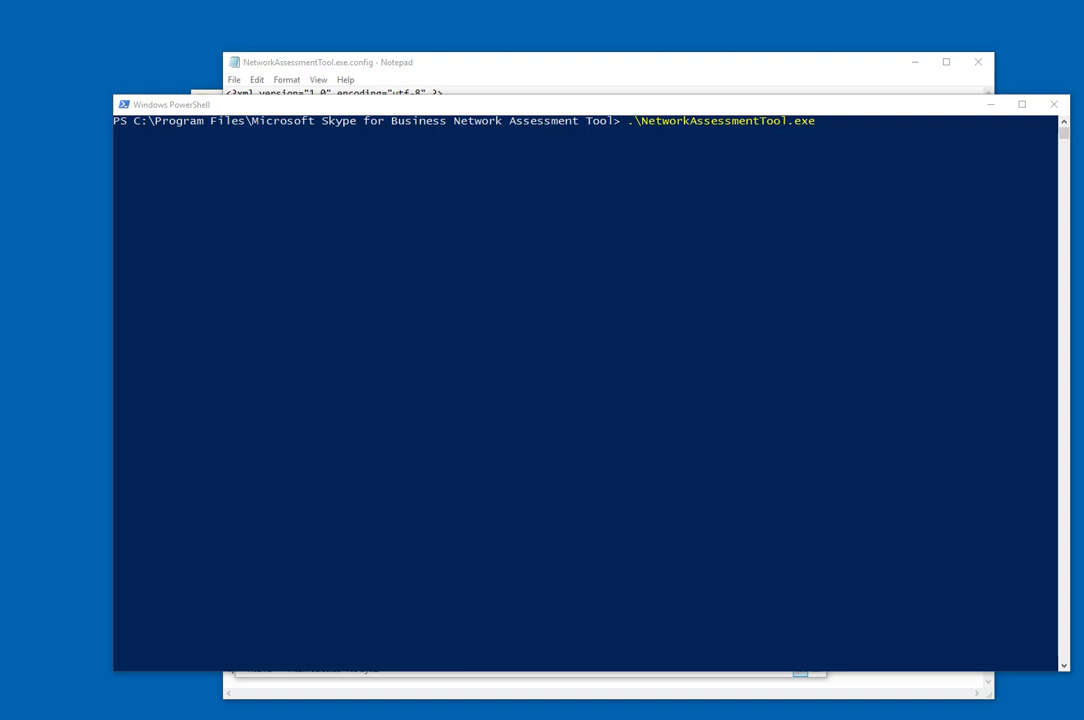
# Step: Run .\NetworkAssessmentTool.exe (0 packet loss, 28.5 ms RTT) and paste the ResultsAnalyzer.exe command
pyautogui.click(823, 225)
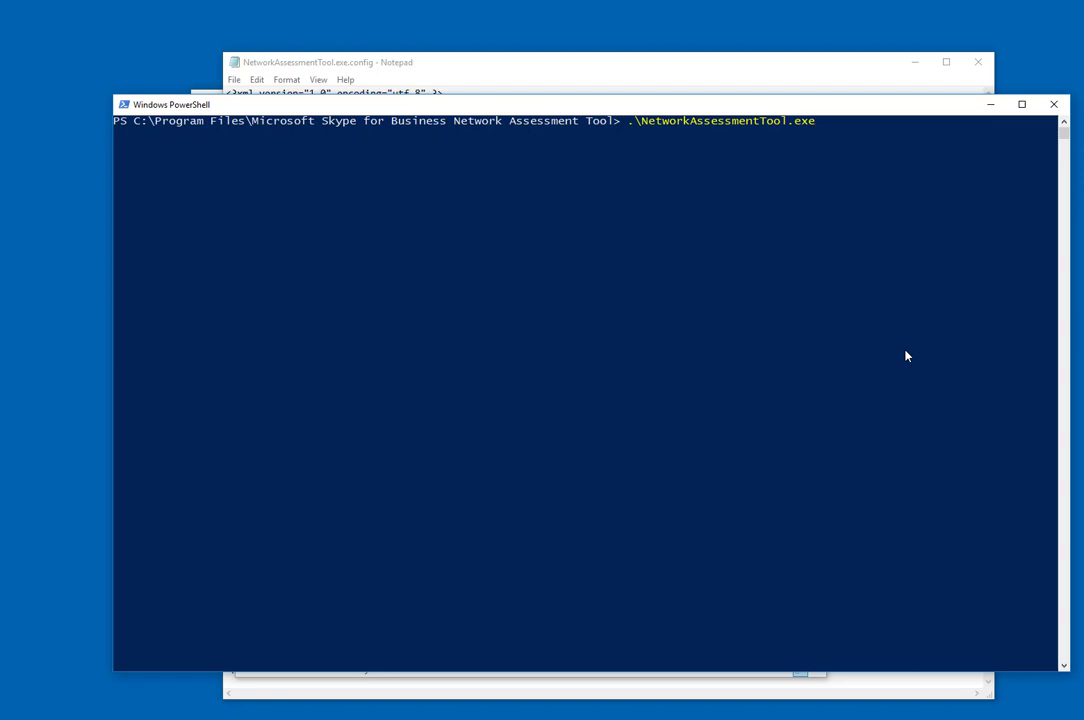
pyautogui.press('Return')
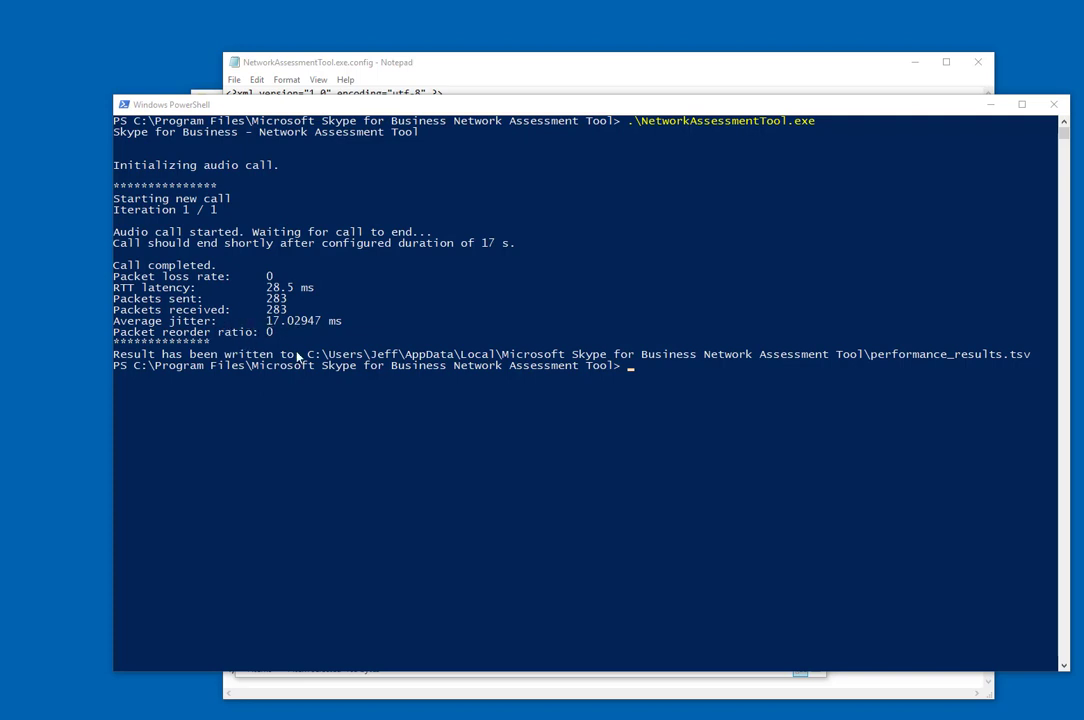
pyautogui.write('.\\ResultsAnalyzer.exe "C:\\Users\\Jeff\\AppData\\Local\\Microsoft Skype for Business Network Assessment Tool\\performance_result.tsv"')
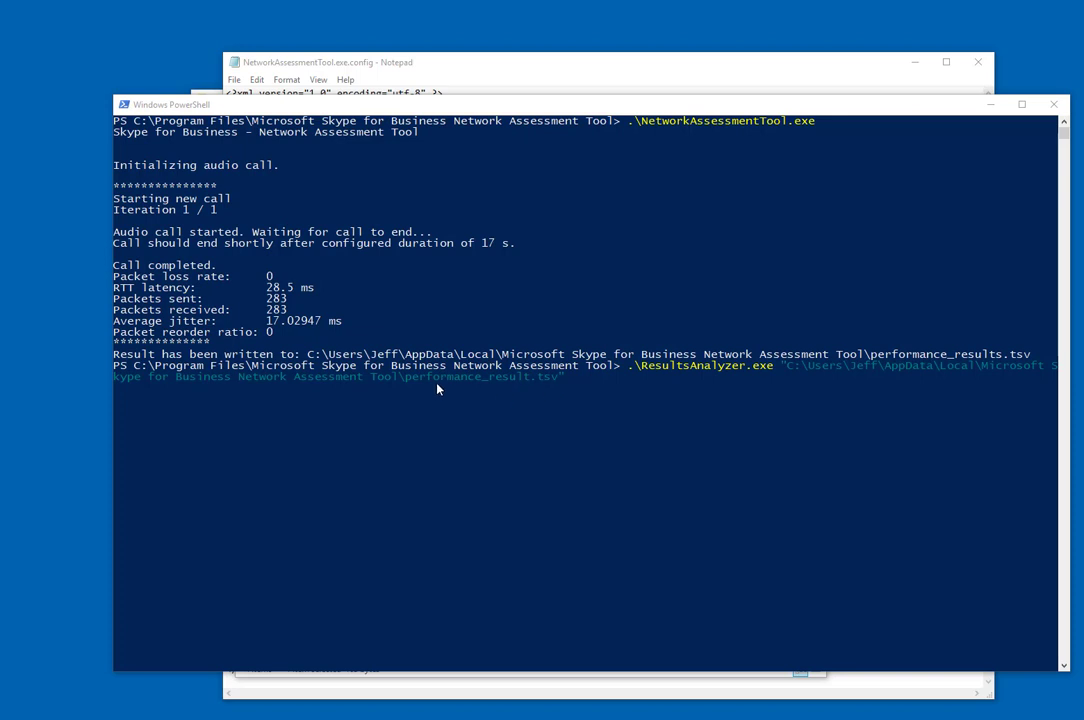
# Step: Run ResultsAnalyzer.exe on the performance results file
pyautogui.click(653, 484)
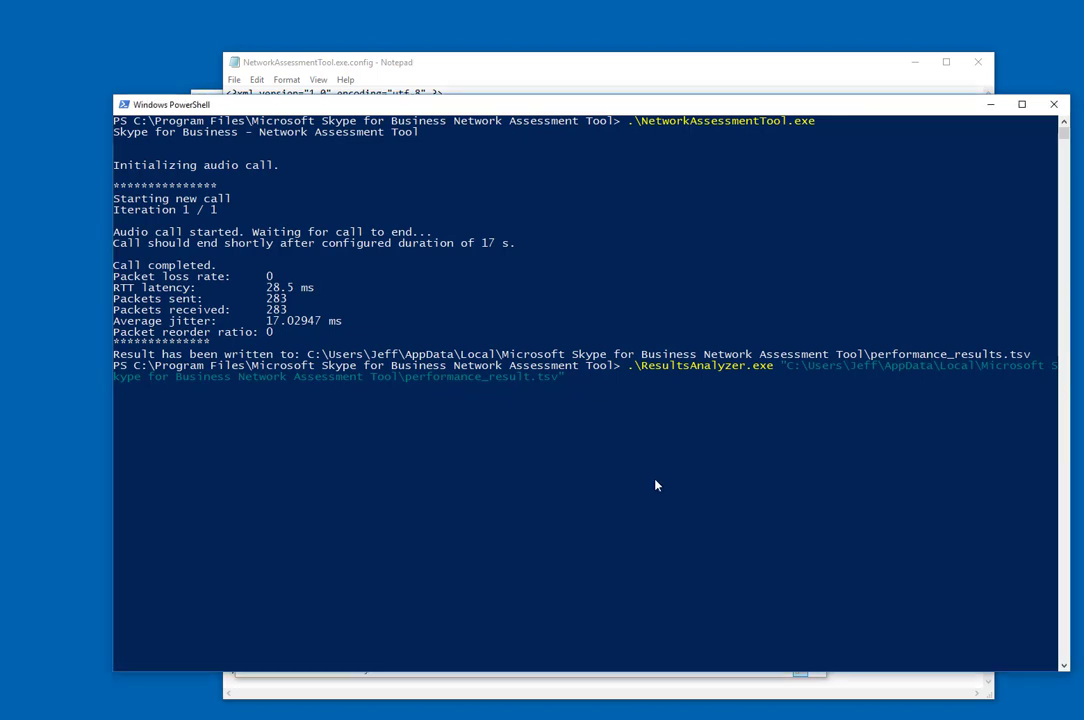
pyautogui.press('Return')
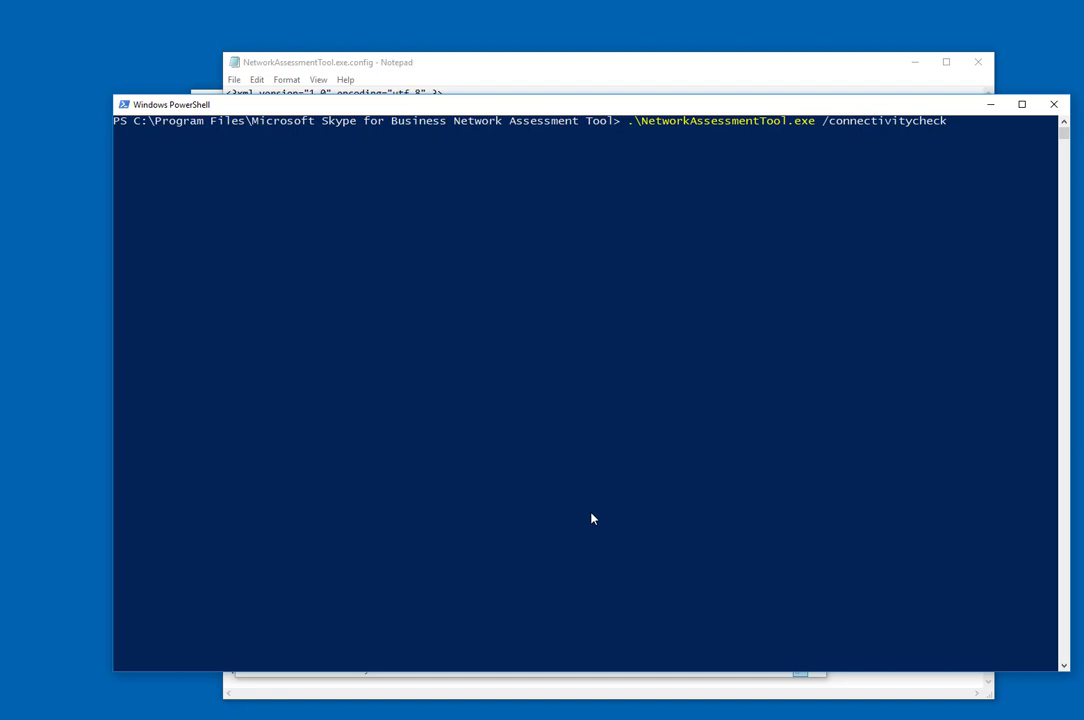
# Step: Run the /connectivitycheck command and open connectivity_results.txt in Notepad
pyautogui.press('Return')
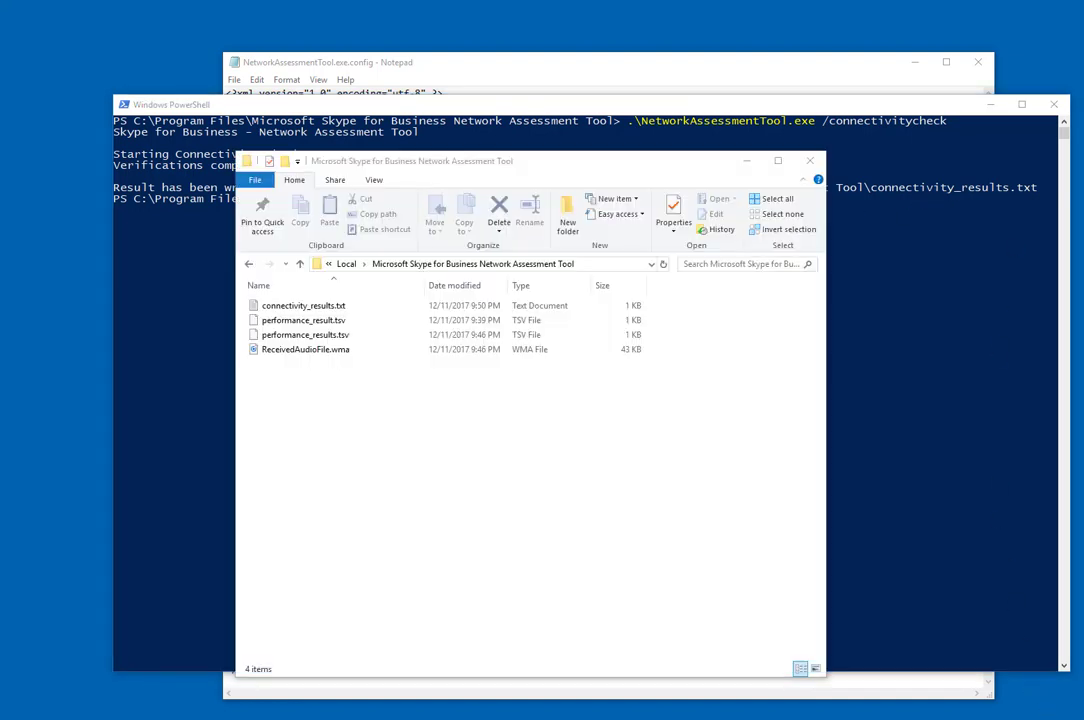
pyautogui.doubleClick(325, 307)
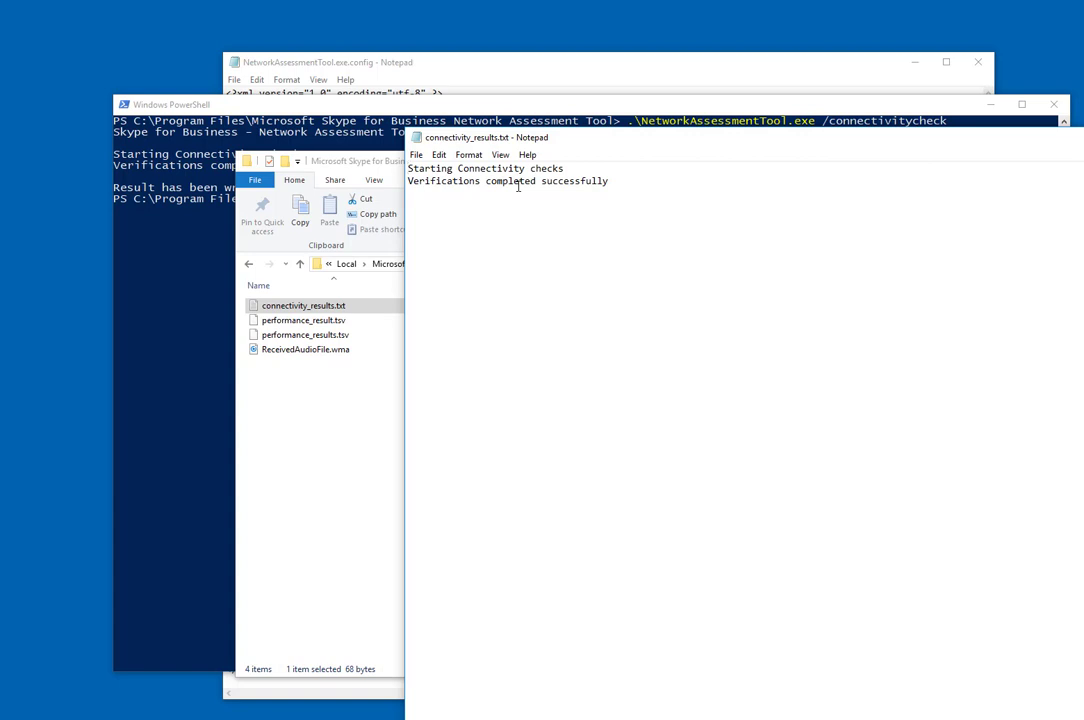
# Step: Close Notepad, rerun the connectivity check with /verbose, and highlight the 'Verifications completed successfully' line
pyautogui.hotkey('alt', 'F4')
pyautogui.click(740, 561)
pyautogui.press('Up')
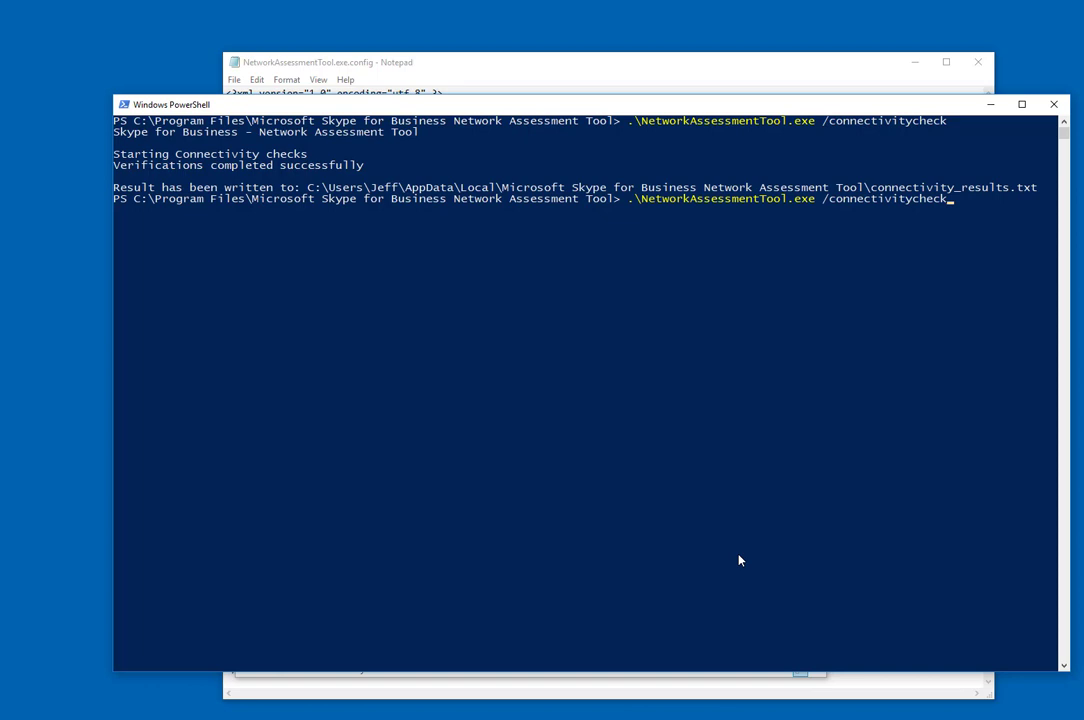
pyautogui.write('/verbose')
pyautogui.press('Return')
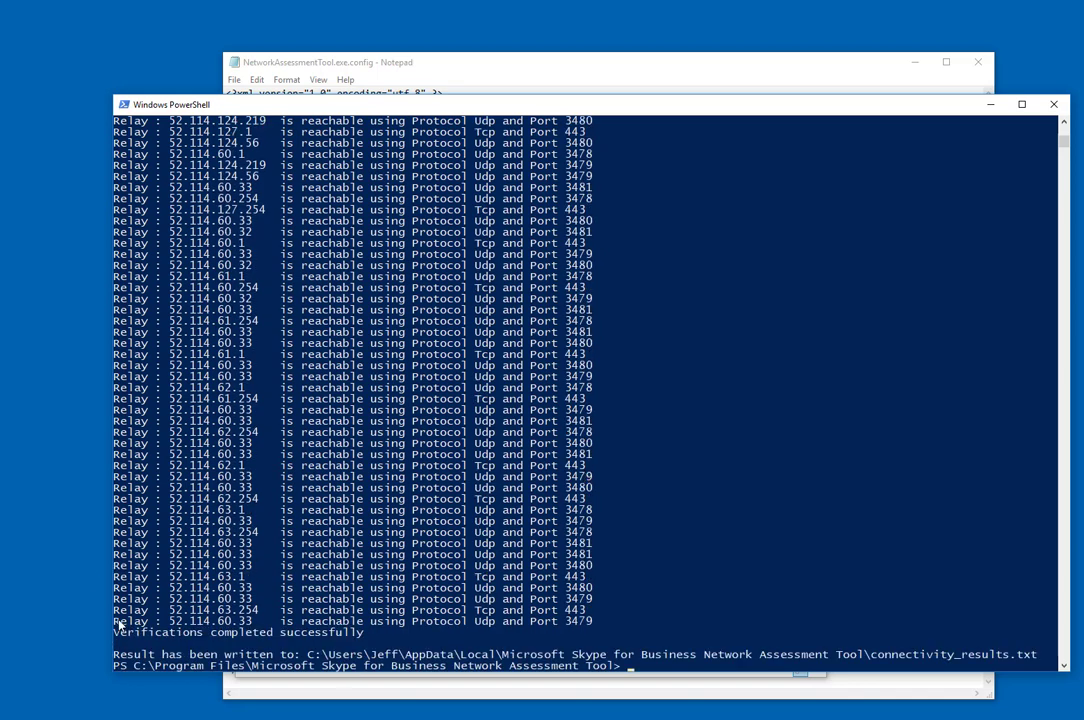
pyautogui.moveTo(117, 634); pyautogui.dragTo(363, 637)
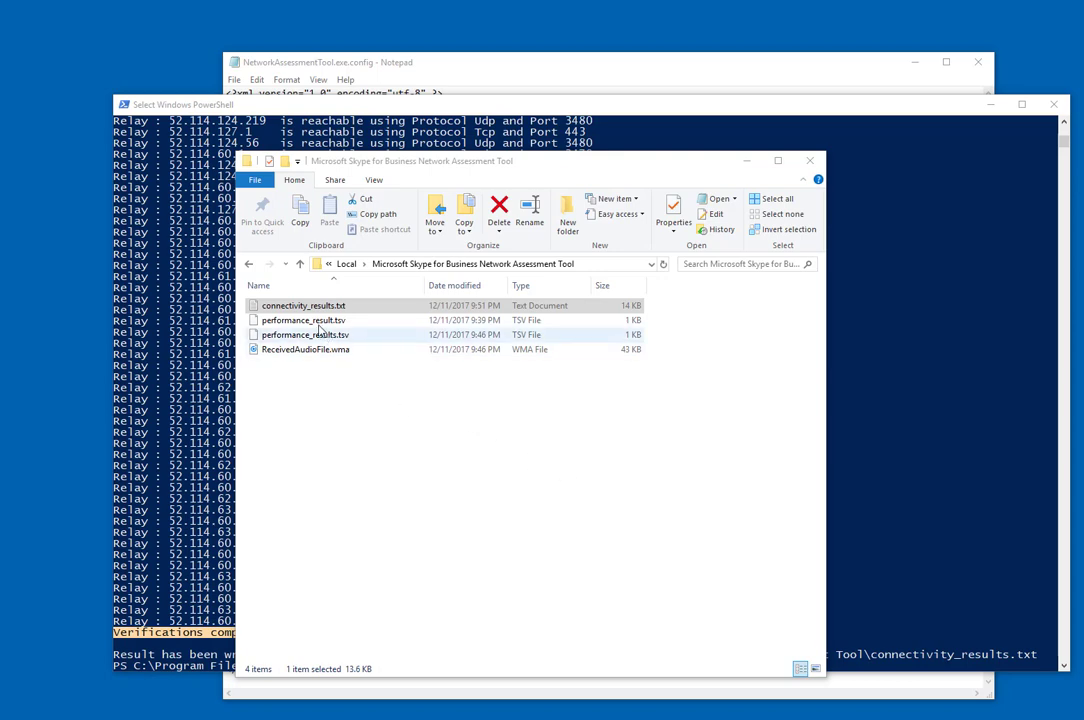
# Step: Open connectivity_results.txt in Notepad and scroll through the relay lines and earlier summary
pyautogui.doubleClick(305, 310)
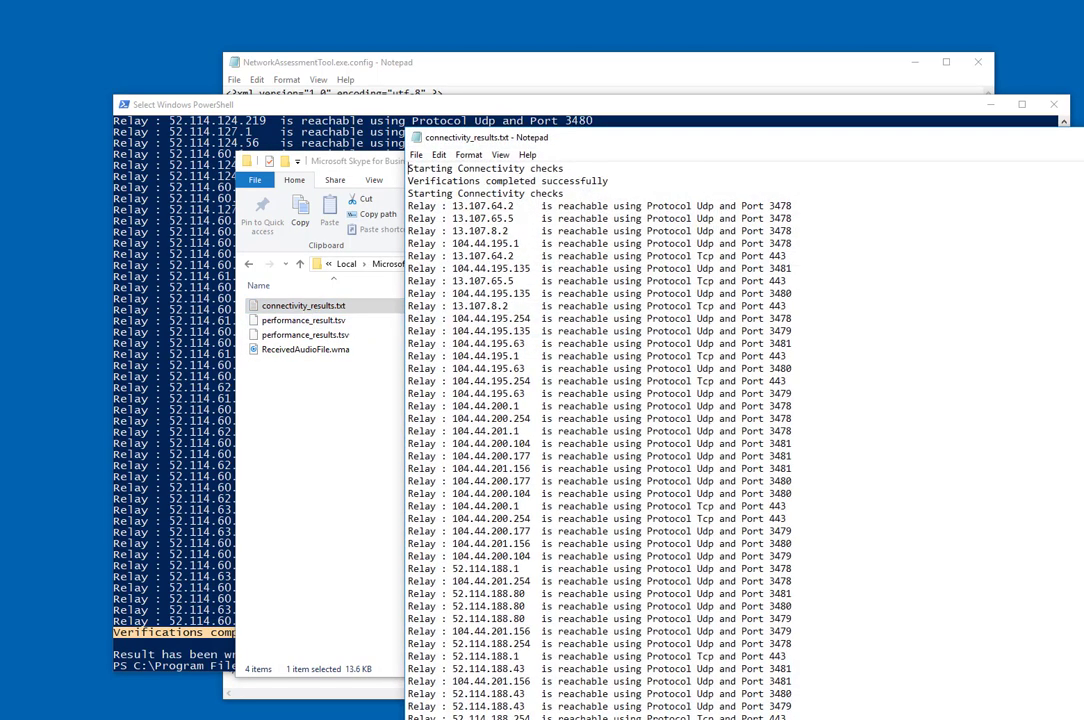
pyautogui.scroll(-5, 814, 294)
pyautogui.scroll(-15, 745, 440)
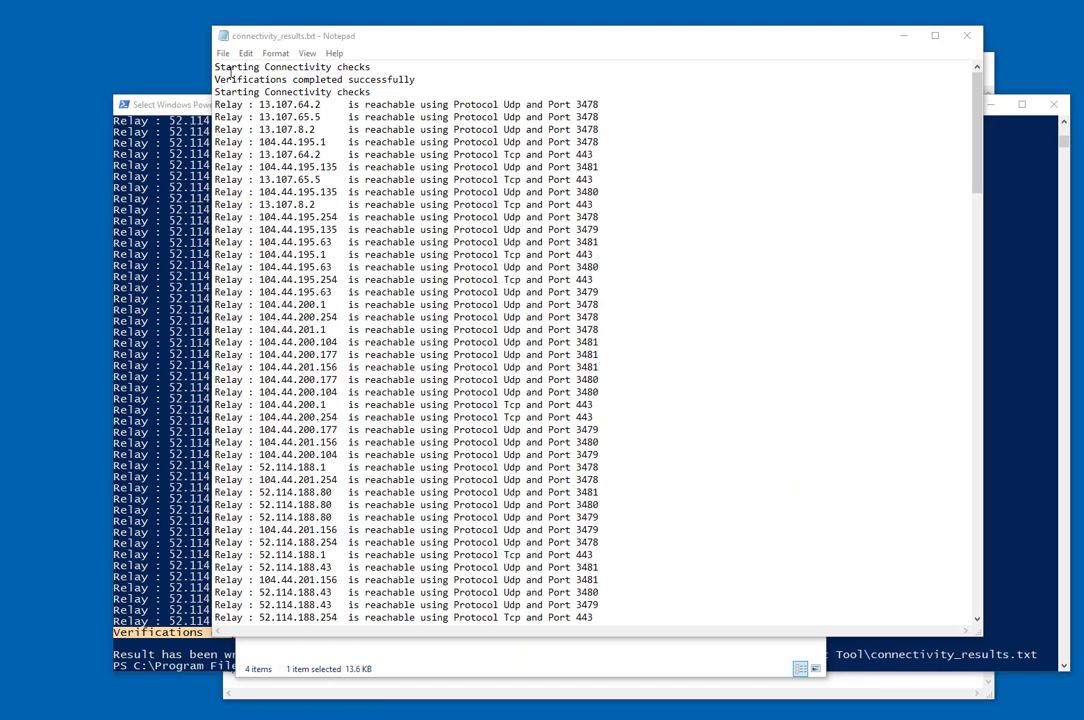
pyautogui.moveTo(214, 66); pyautogui.dragTo(421, 78)
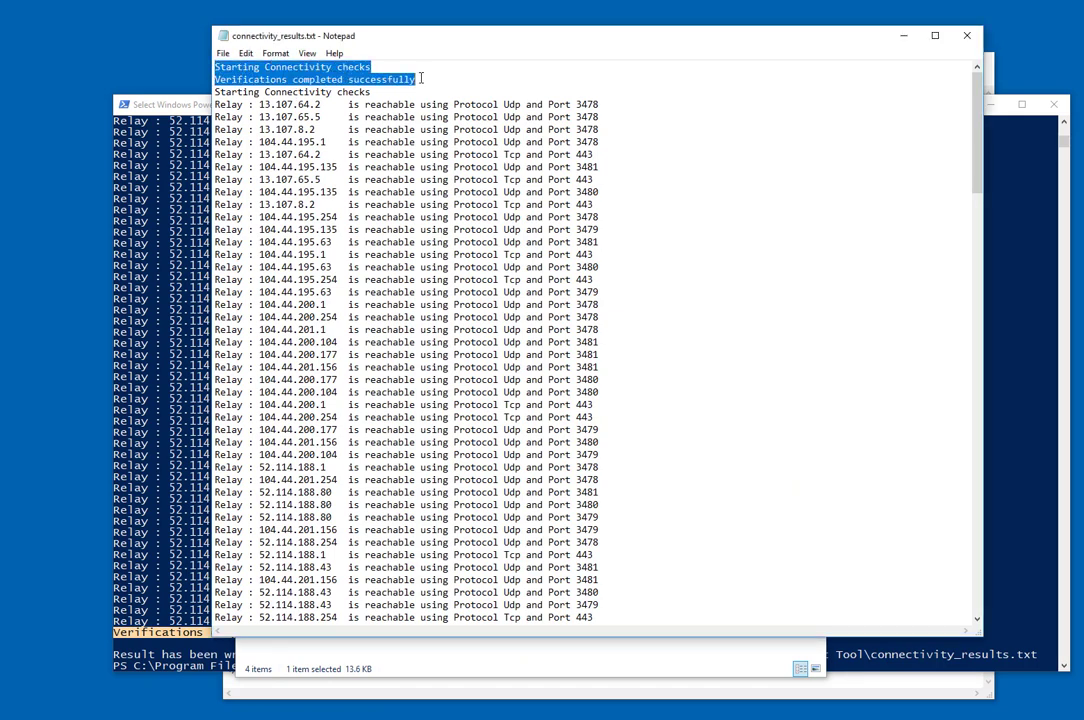
pyautogui.click(216, 90)
pyautogui.scroll(-20, 408, 222)
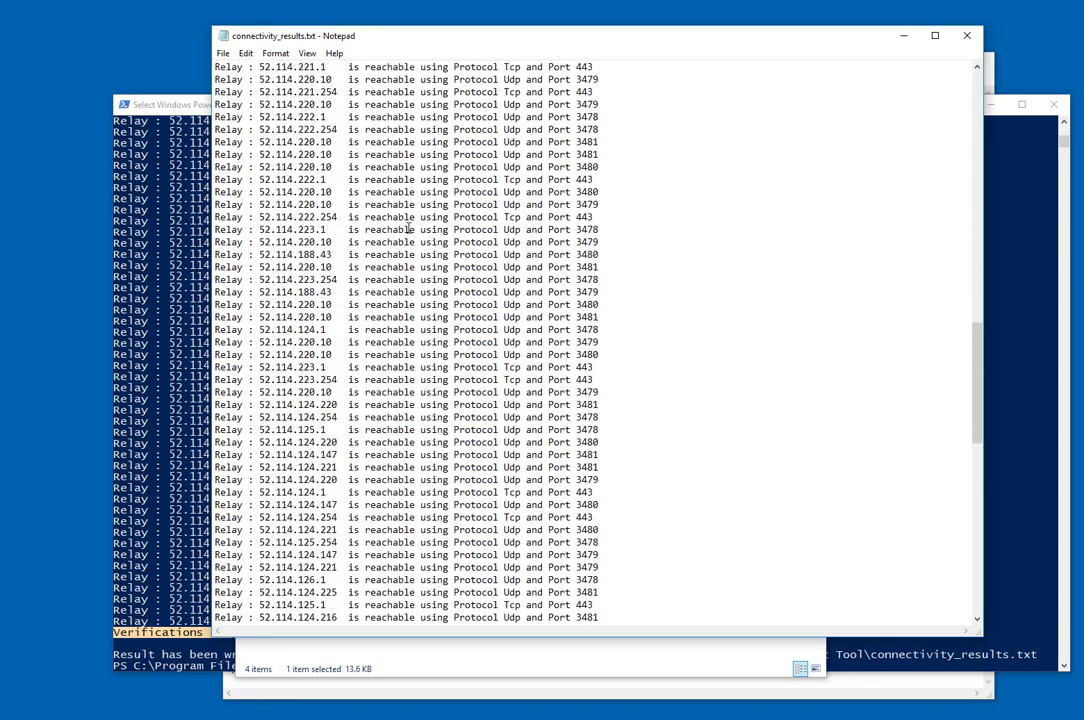
pyautogui.scroll(-9, 408, 228)
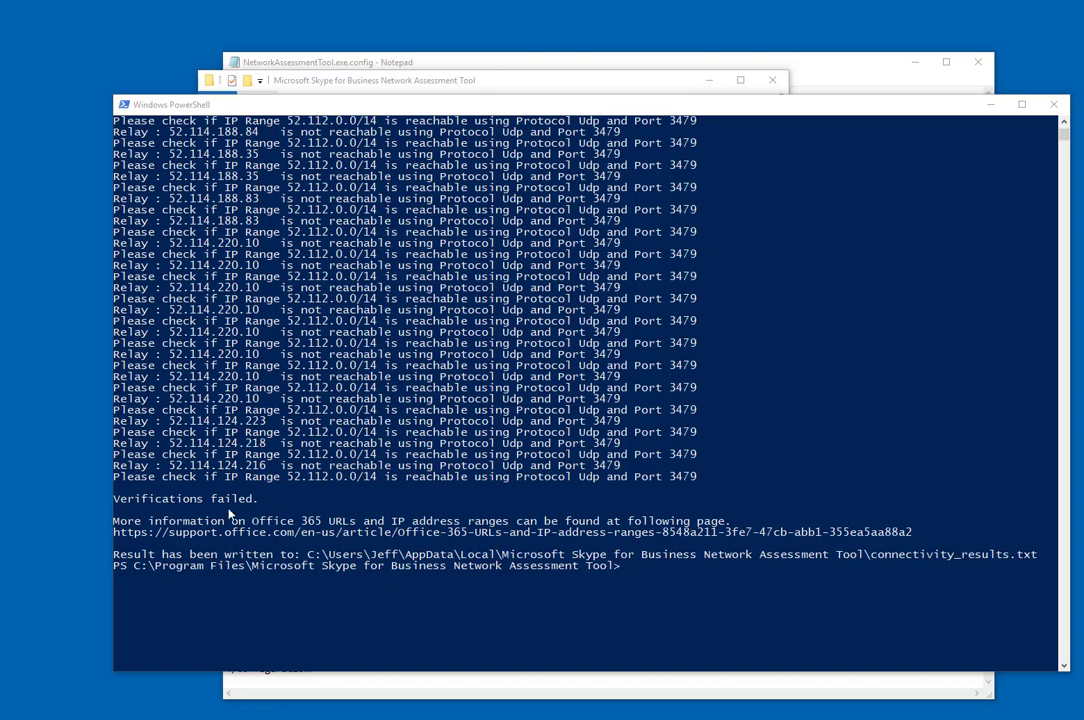
# Step: Reopen connectivity_results.txt and highlight the UDP 3479 unreachable relays and 'Verifications failed.' lines
pyautogui.click(401, 76)
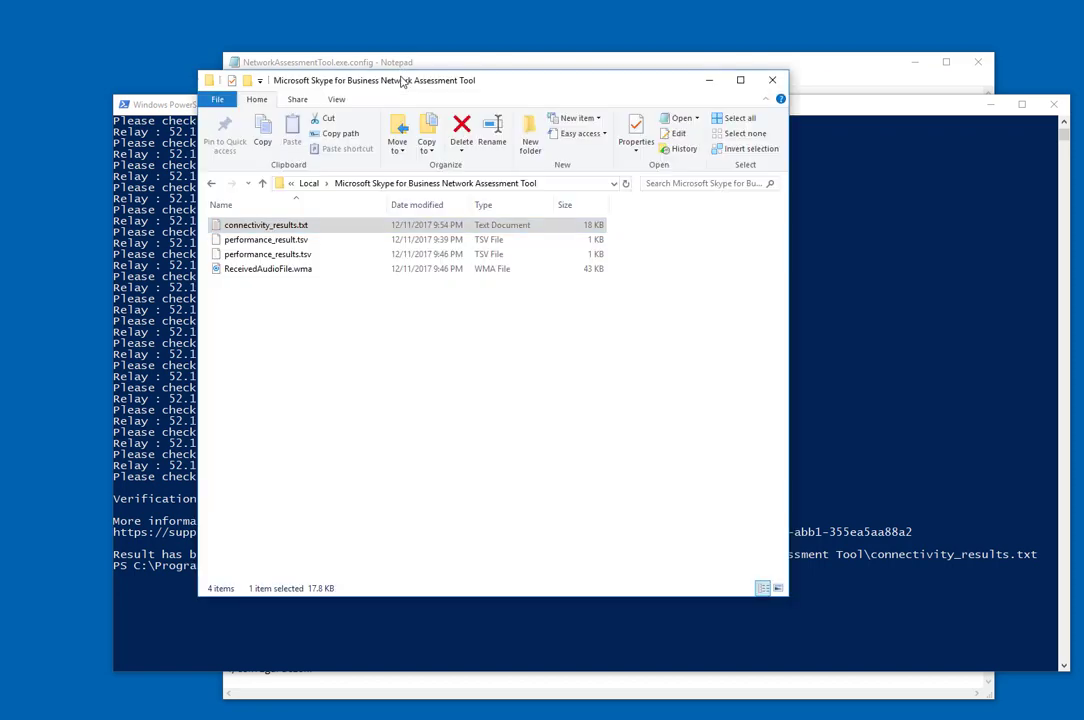
pyautogui.doubleClick(292, 226)
pyautogui.moveTo(616, 66); pyautogui.dragTo(446, 53)
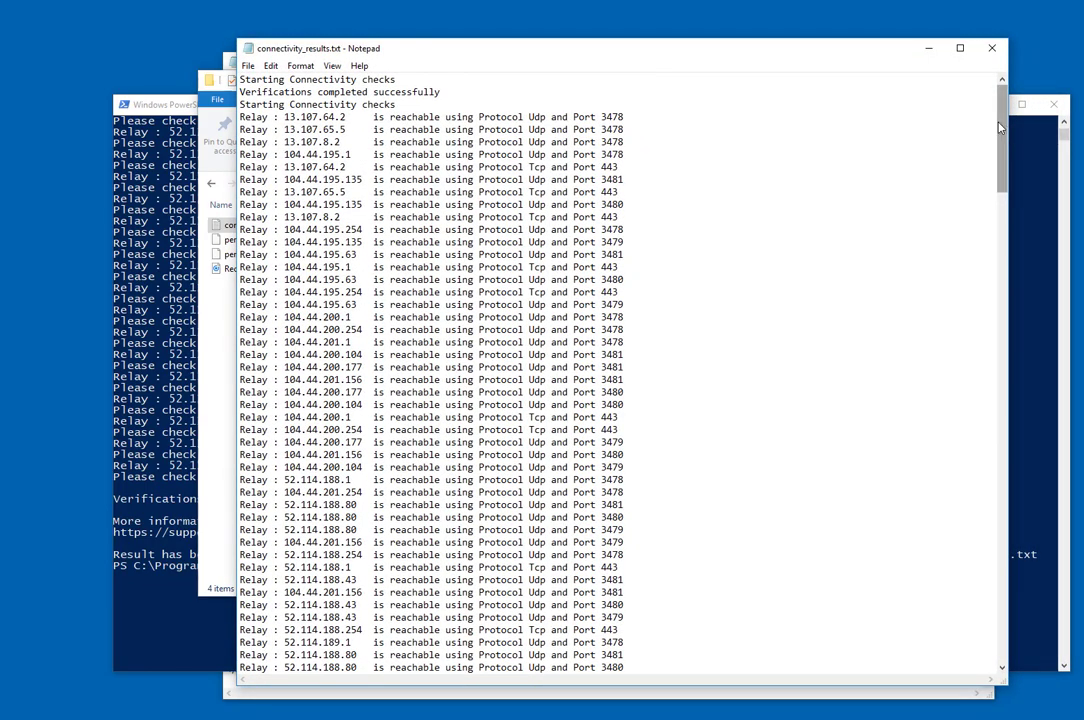
pyautogui.moveTo(1001, 121); pyautogui.dragTo(990, 575)
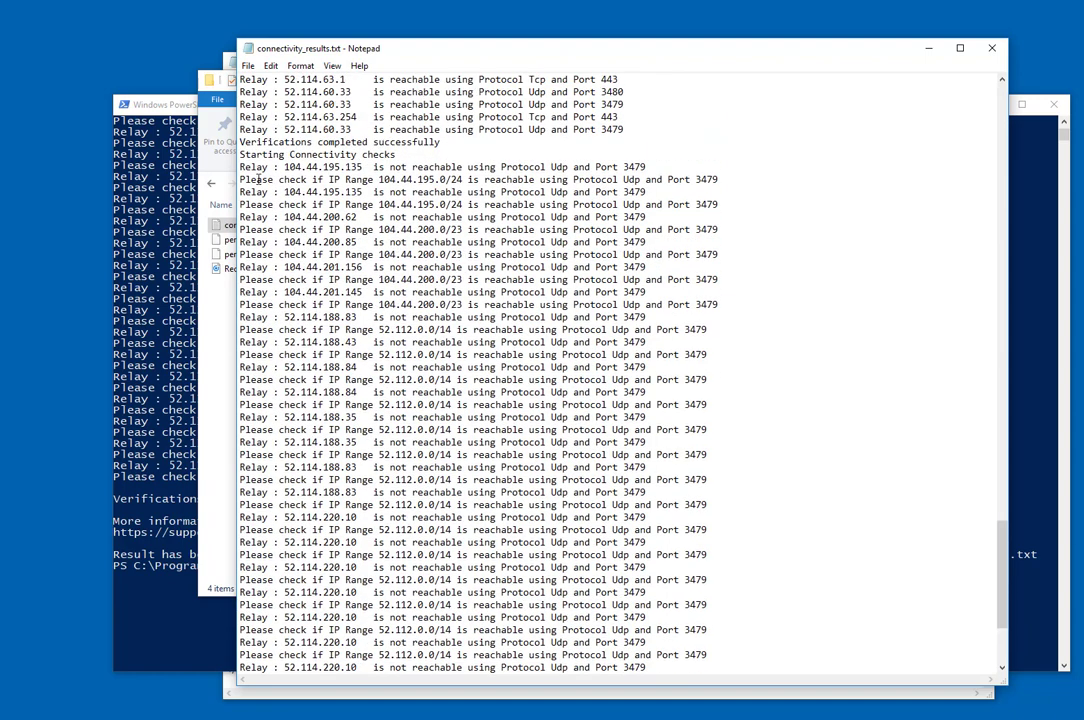
pyautogui.moveTo(257, 180); pyautogui.dragTo(609, 554)
pyautogui.scroll(-5, 645, 542)
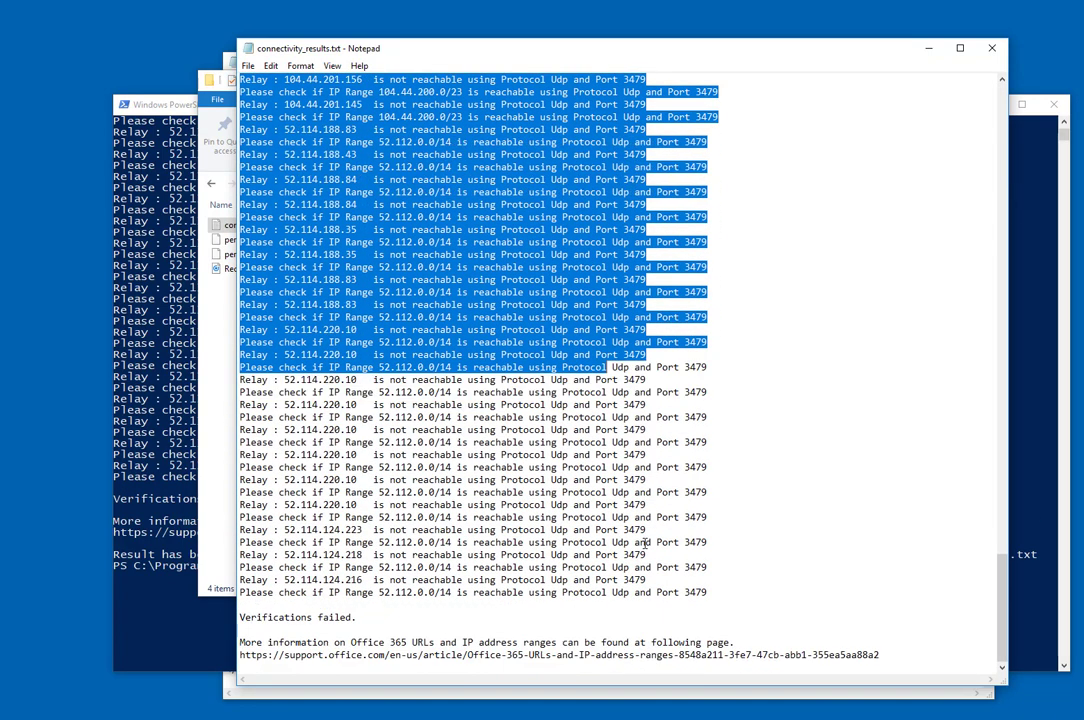